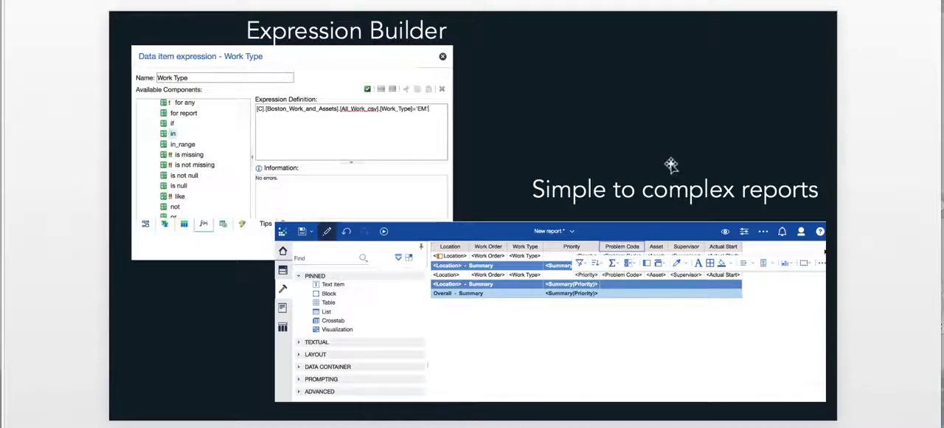
key(Right)
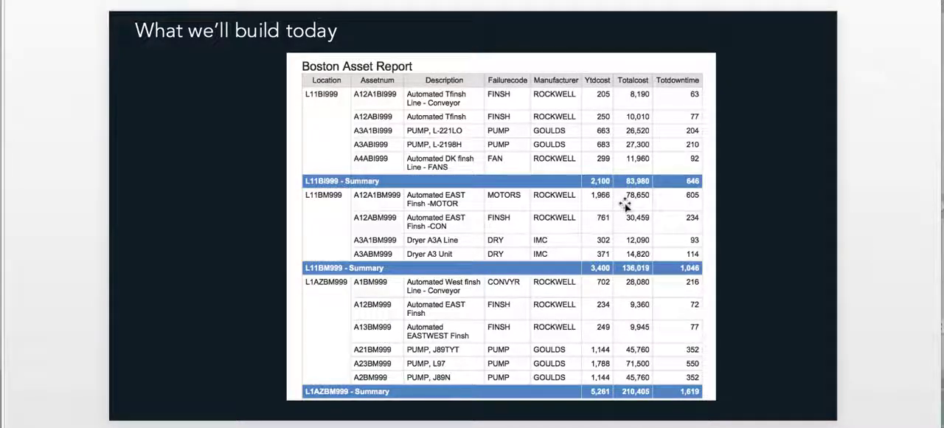
key(Down)
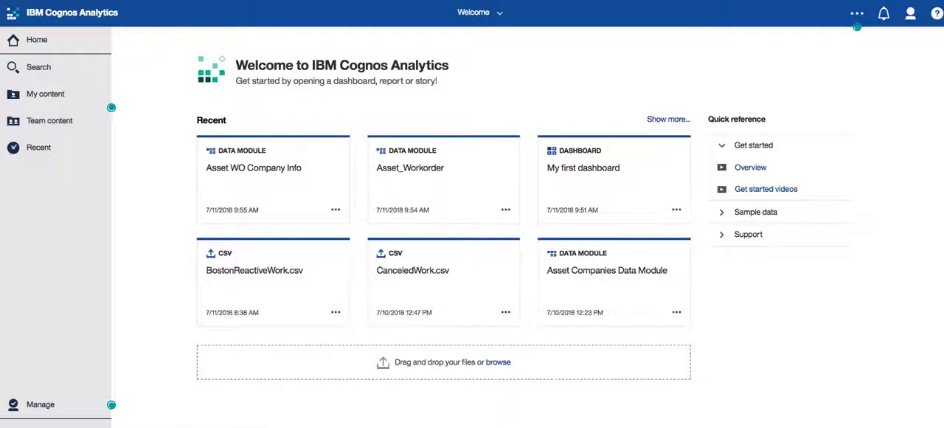
Create a new report from the Asset WO Company Info data module using the Blank template
click(336, 210)
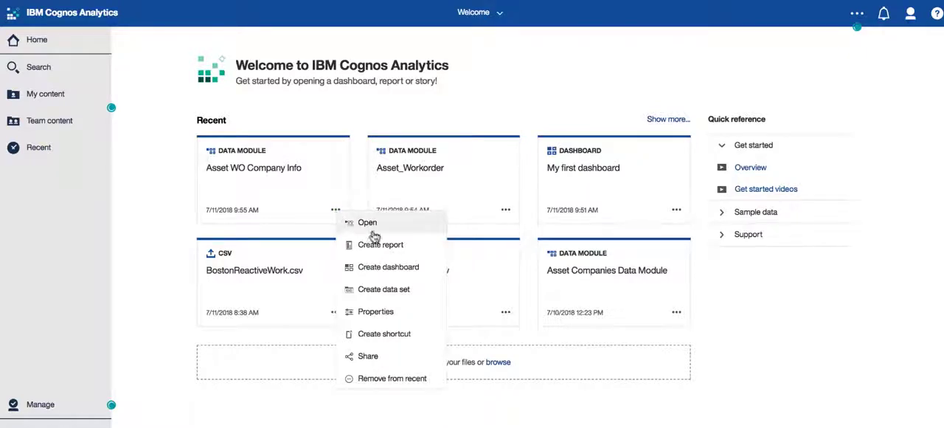
click(390, 245)
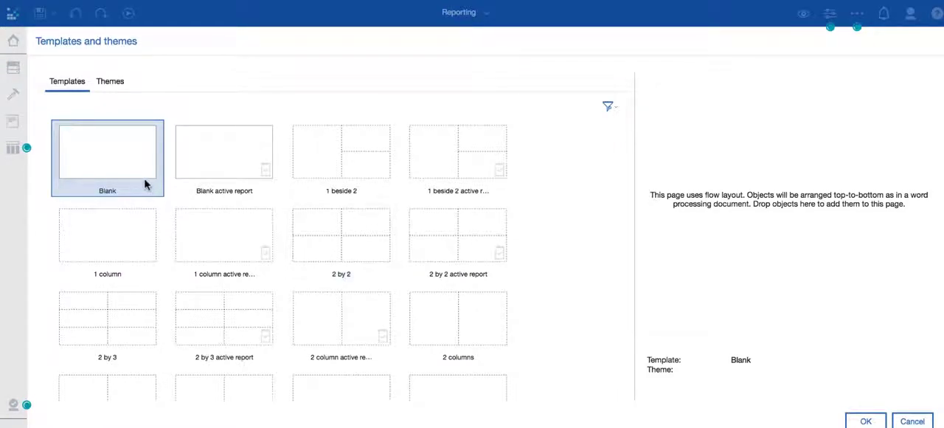
click(118, 85)
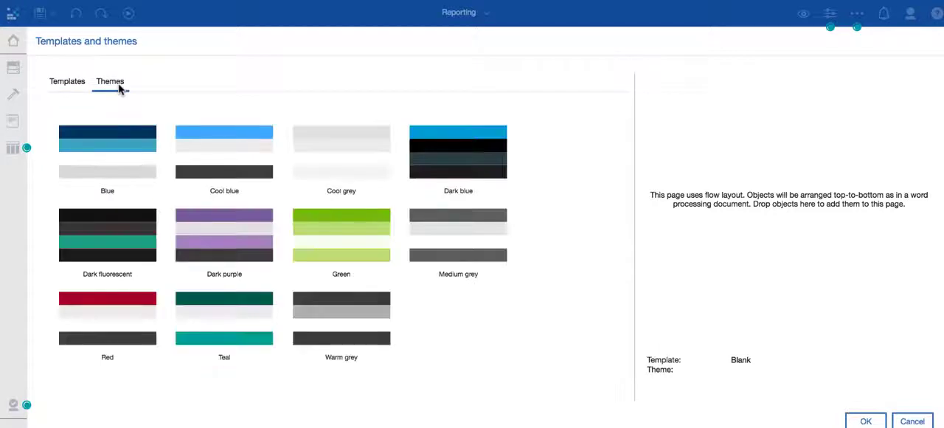
click(75, 83)
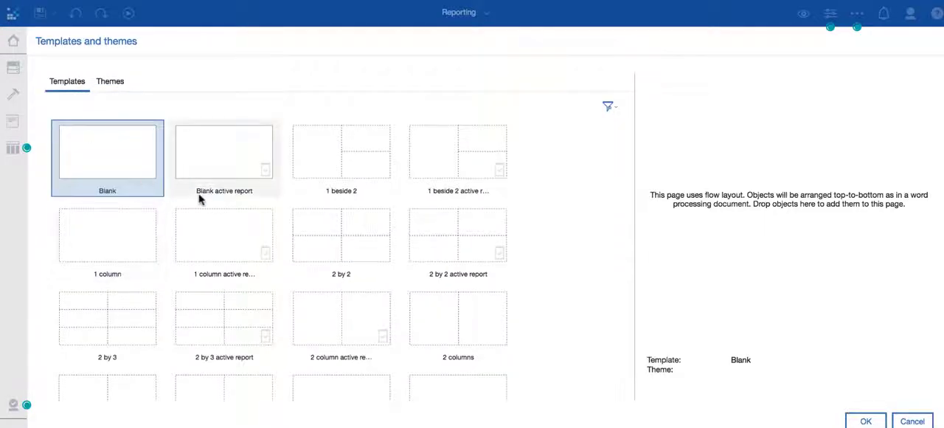
click(865, 421)
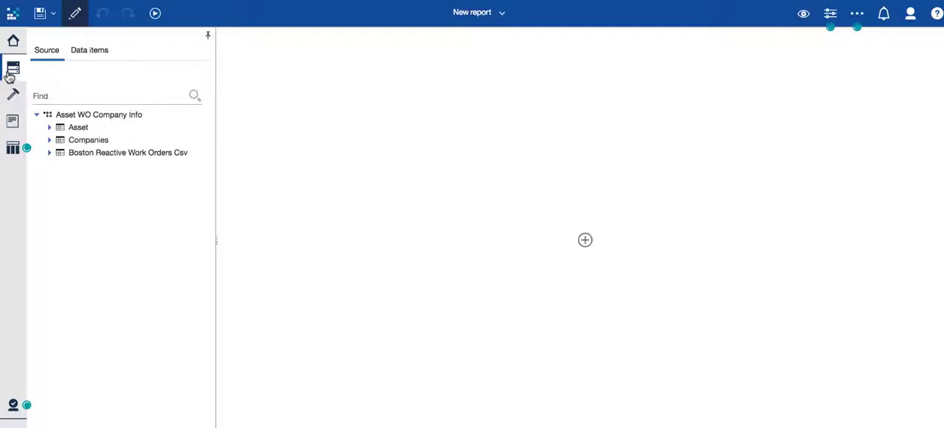
Examine the fields of the Asset, Companies and Boston Reactive Work Orders Csv tables in the report's data source
click(50, 128)
click(50, 117)
click(50, 139)
click(49, 117)
click(50, 156)
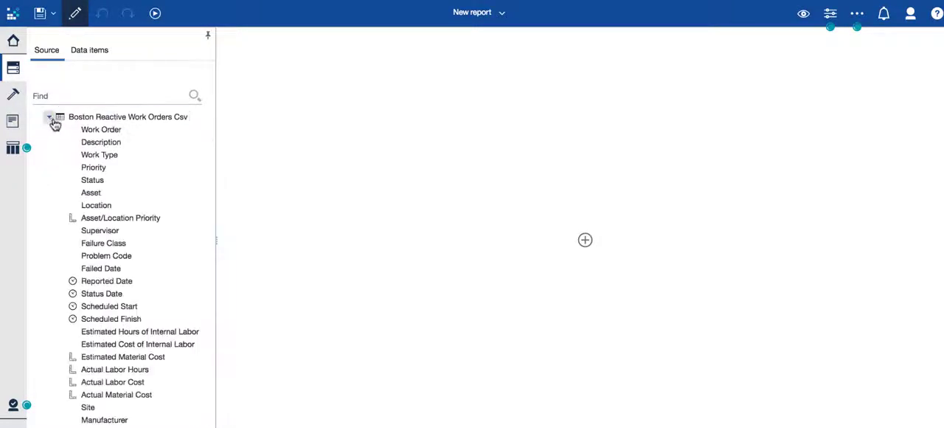
click(51, 118)
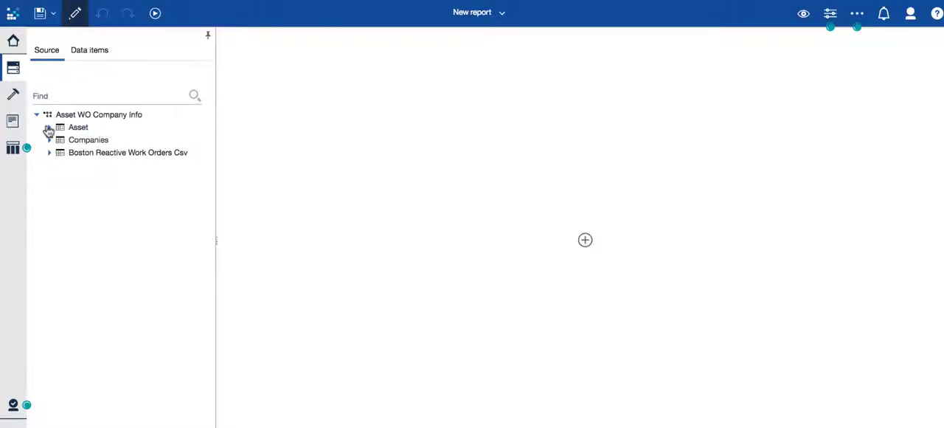
click(48, 126)
Look through the report's toolbox objects, including the textual ones, its pages and its queries, and return to the data source
click(15, 98)
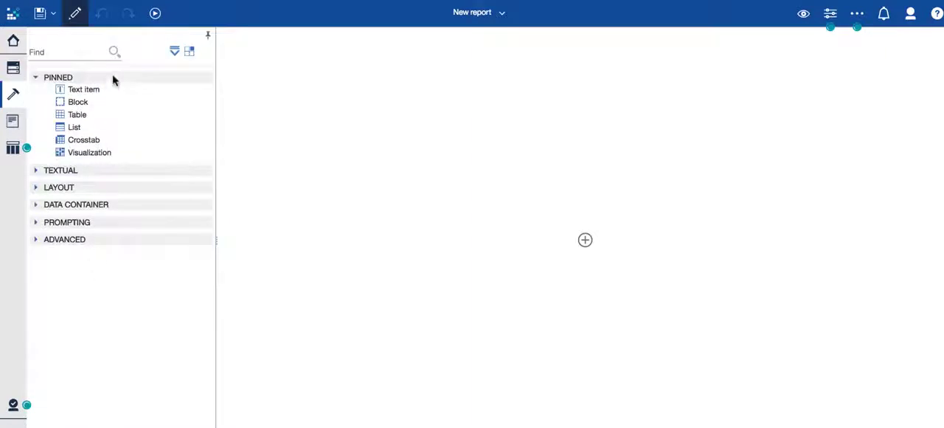
click(35, 171)
click(35, 171)
click(13, 121)
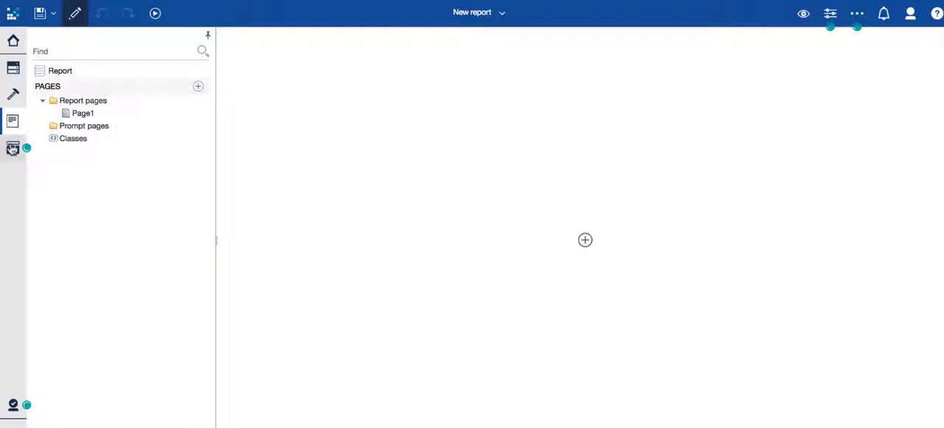
click(13, 147)
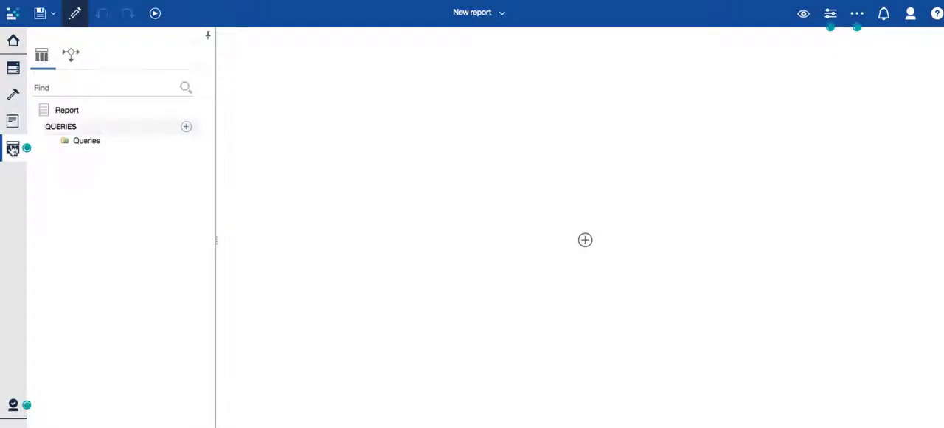
click(14, 68)
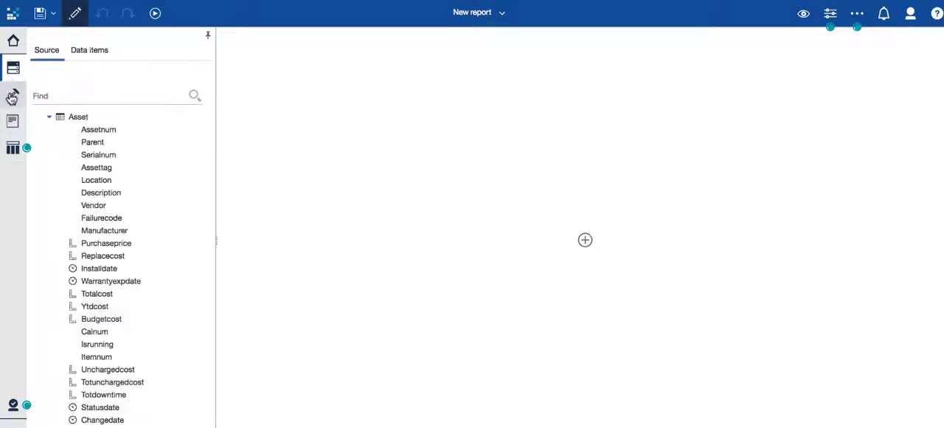
Insert a text item reading "Boston Assets" at the top of the report page
click(12, 94)
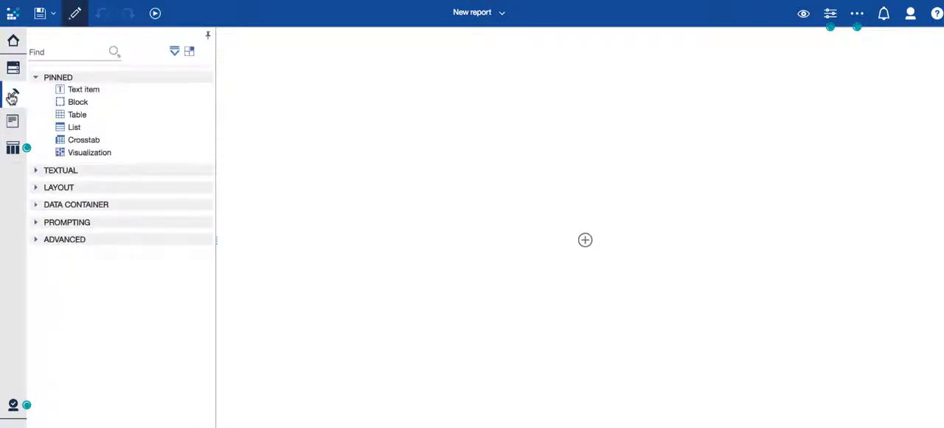
drag(78, 88, 258, 45)
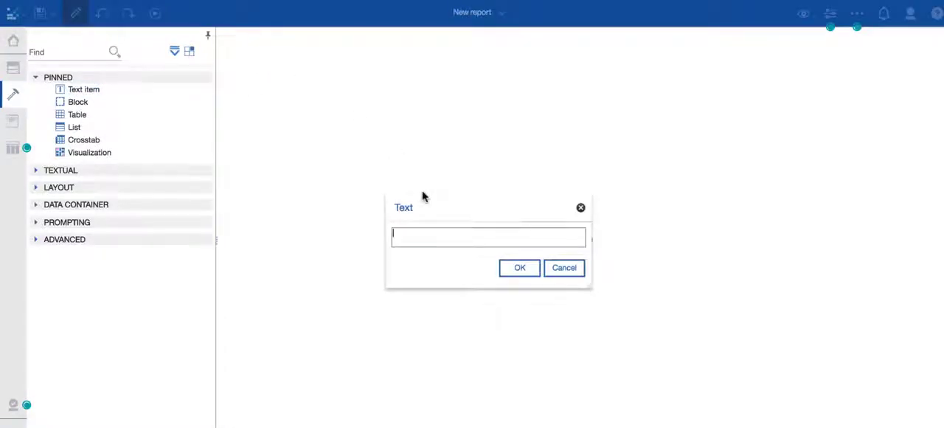
text(Boston Assets)
click(520, 267)
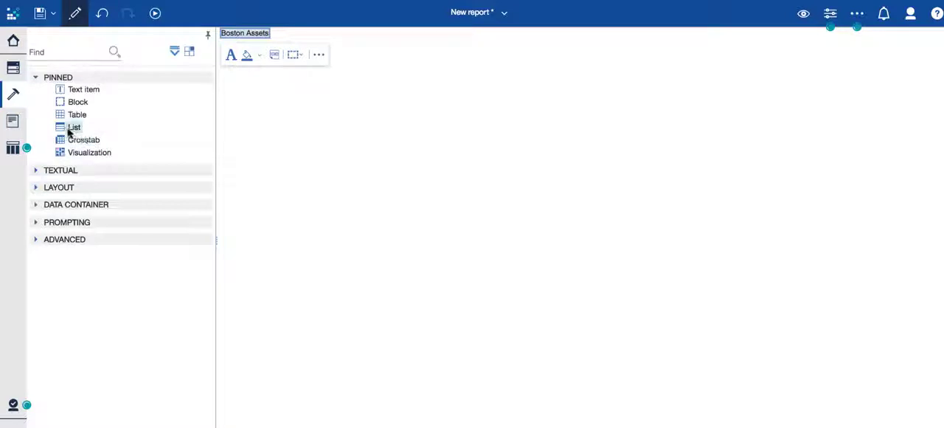
Insert a list named List1 with query Query1 below the title and add the Asset table's Assetnum and Description columns
drag(69, 131, 232, 62)
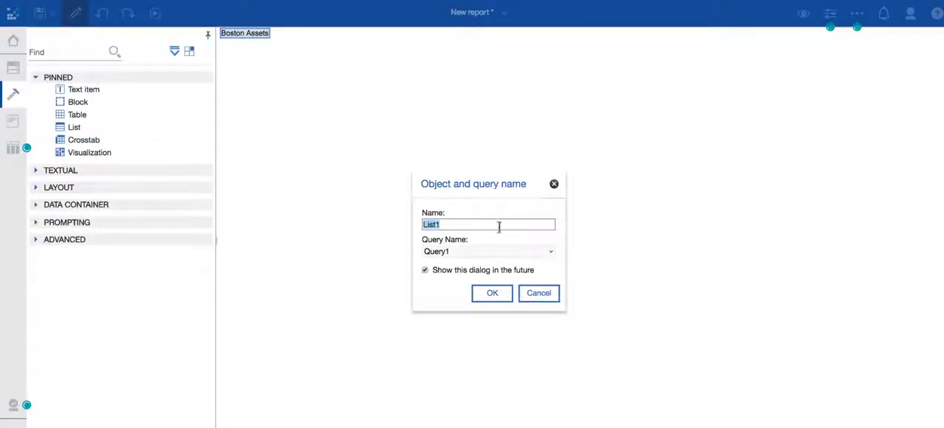
click(505, 293)
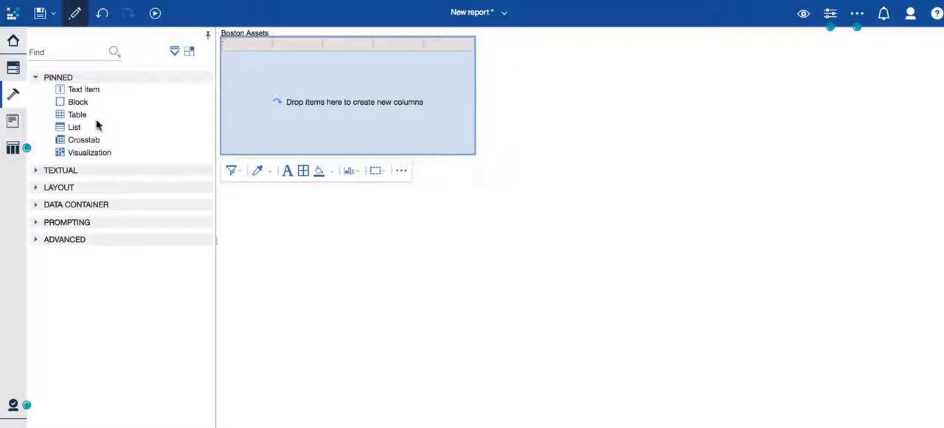
click(14, 70)
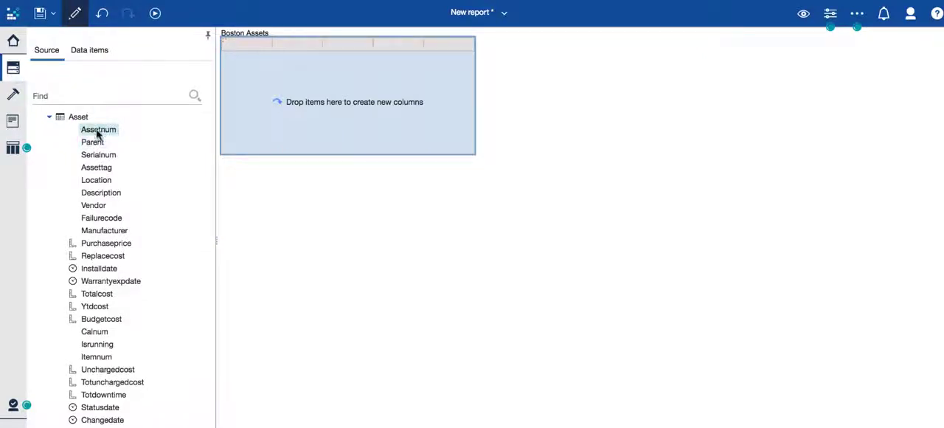
drag(99, 133, 223, 58)
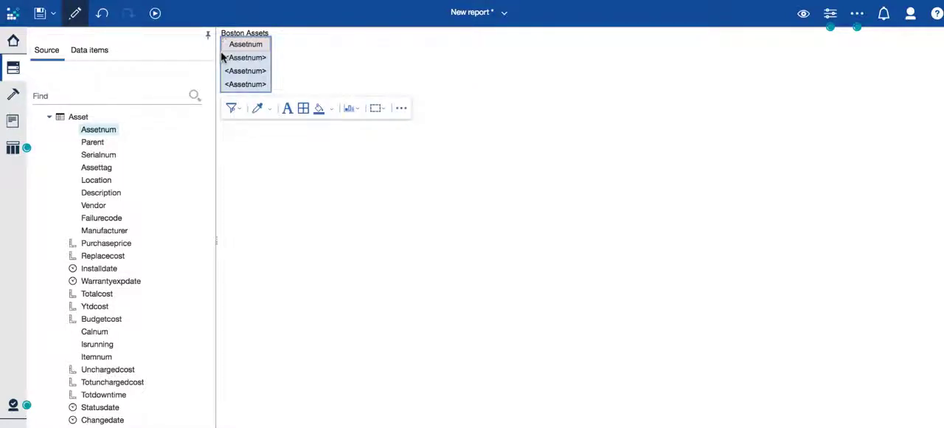
click(104, 195)
drag(104, 196, 269, 63)
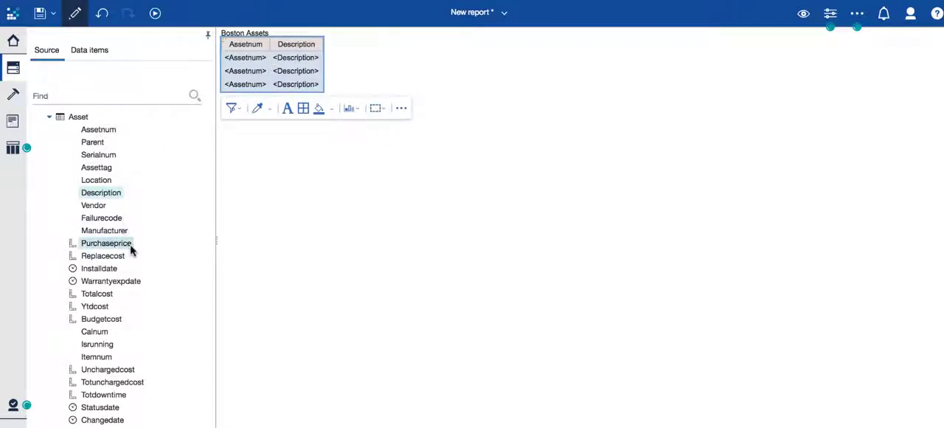
Add the Location, Failurecode, Manufacturer and Totalcost fields from the Asset table as list columns after Description
scroll(131, 251, down, 1)
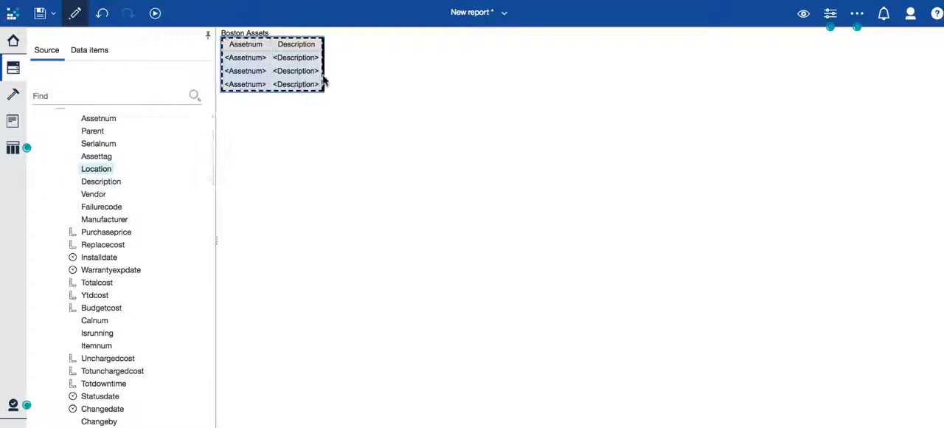
drag(325, 80, 323, 78)
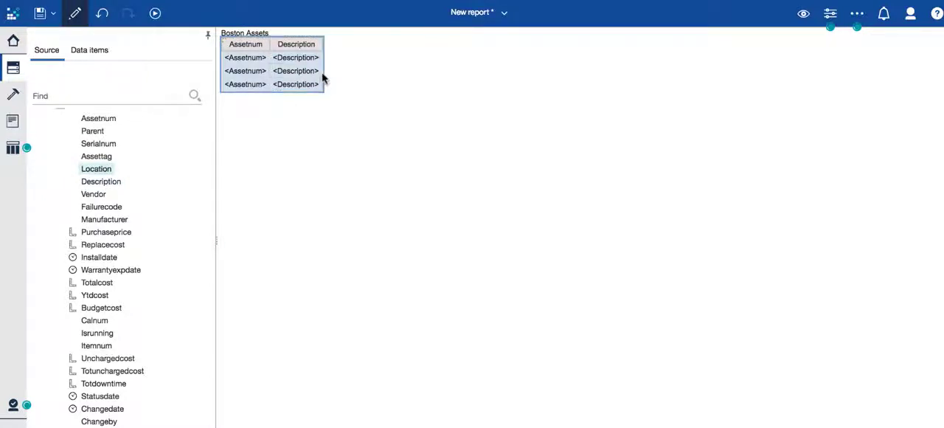
drag(110, 209, 365, 66)
drag(108, 218, 418, 66)
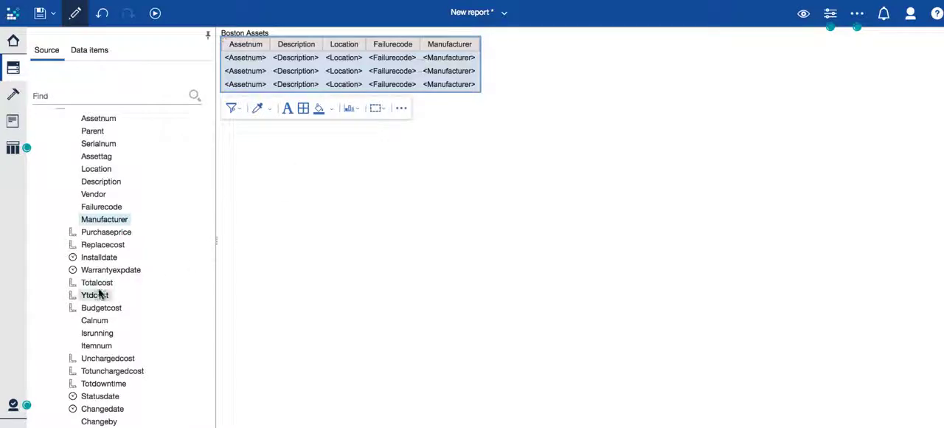
drag(97, 286, 478, 70)
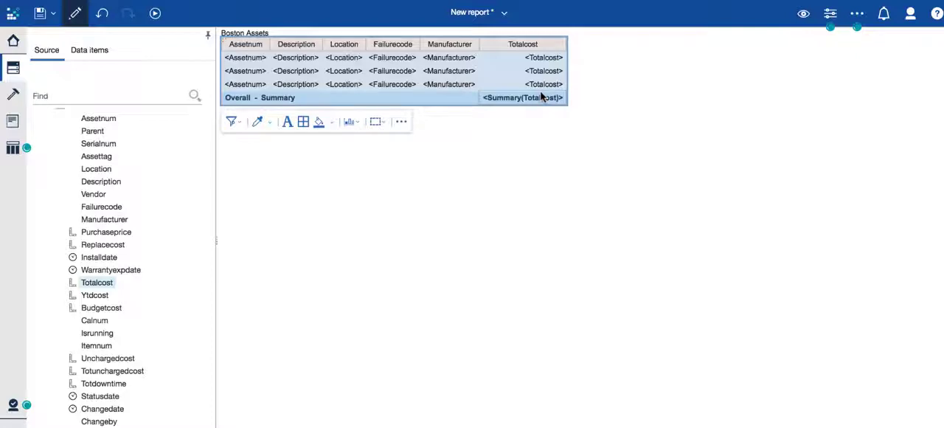
drag(102, 385, 566, 70)
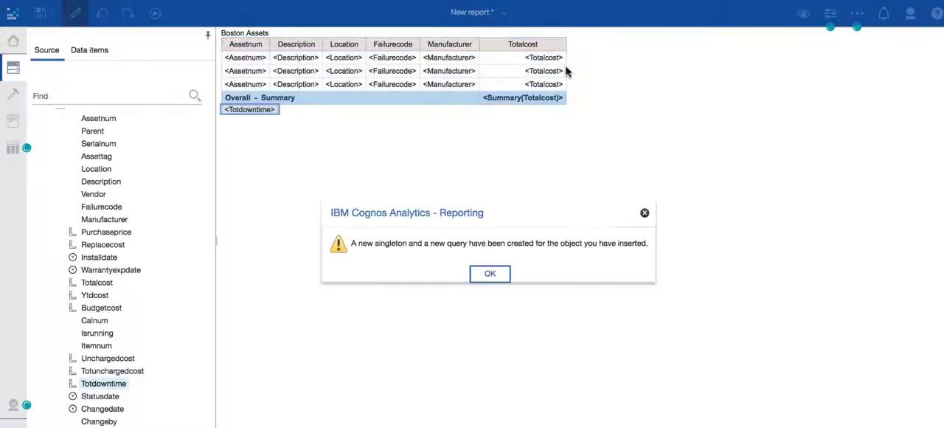
click(492, 276)
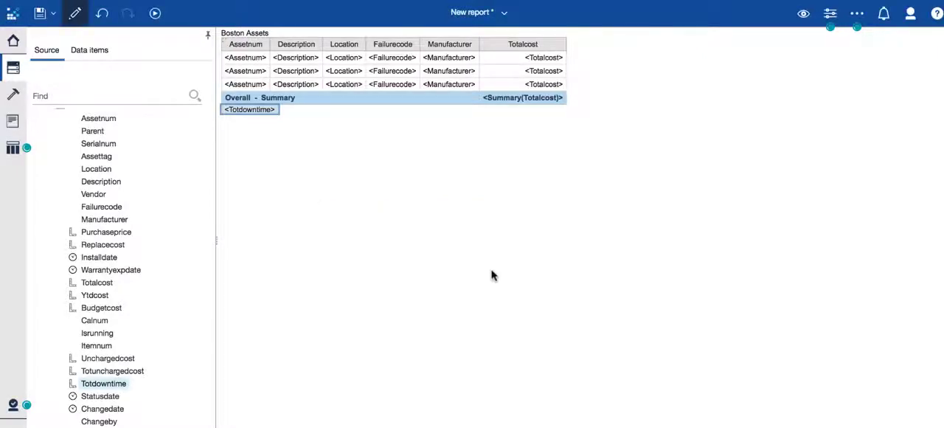
click(104, 14)
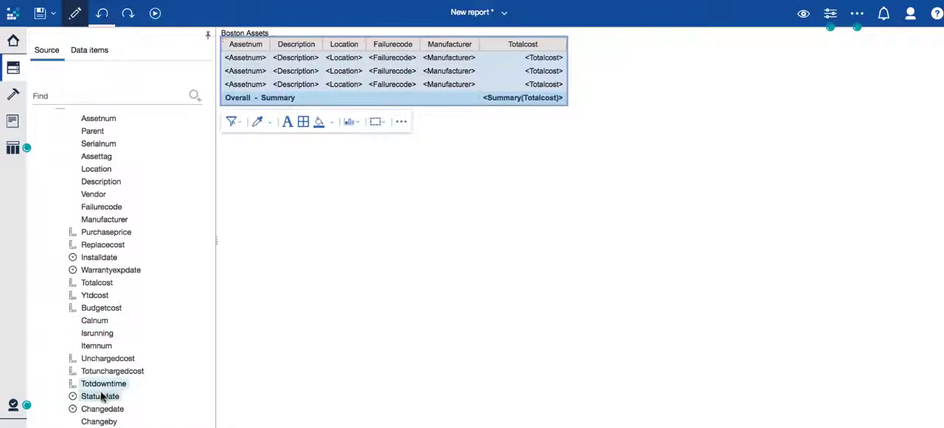
Add Totdowntime after the Totalcost column, search the data source for "site", and add the Asset table's Siteid as the last column
drag(103, 383, 567, 62)
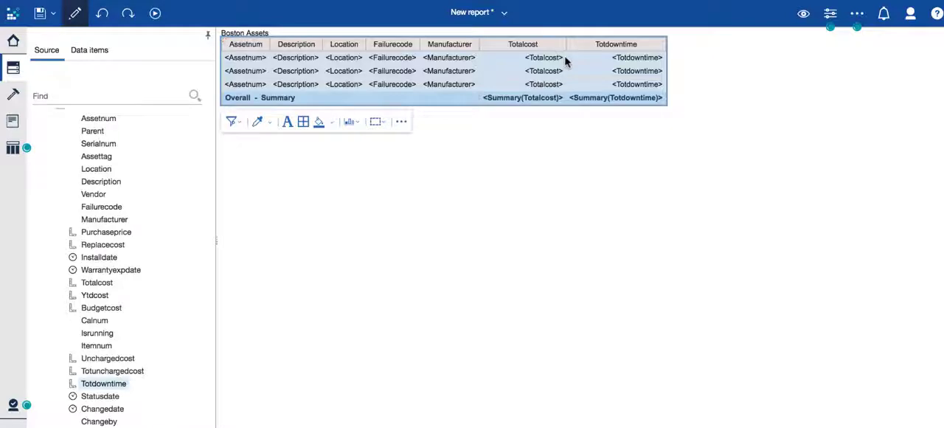
click(75, 97)
text(site)
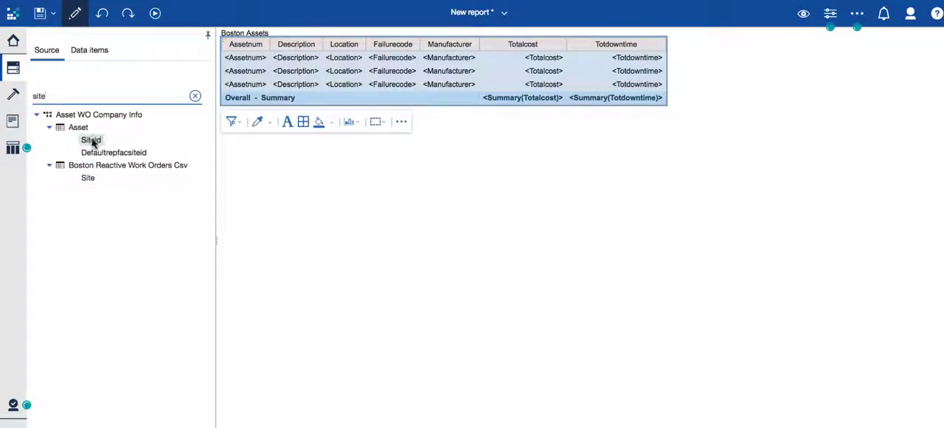
drag(93, 140, 664, 50)
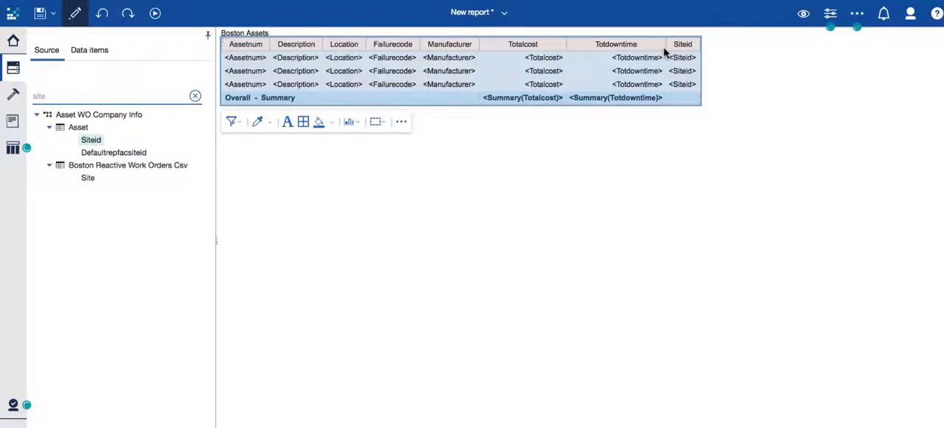
Create a custom filter on the Siteid column that keeps only the value BEDFORD
click(684, 45)
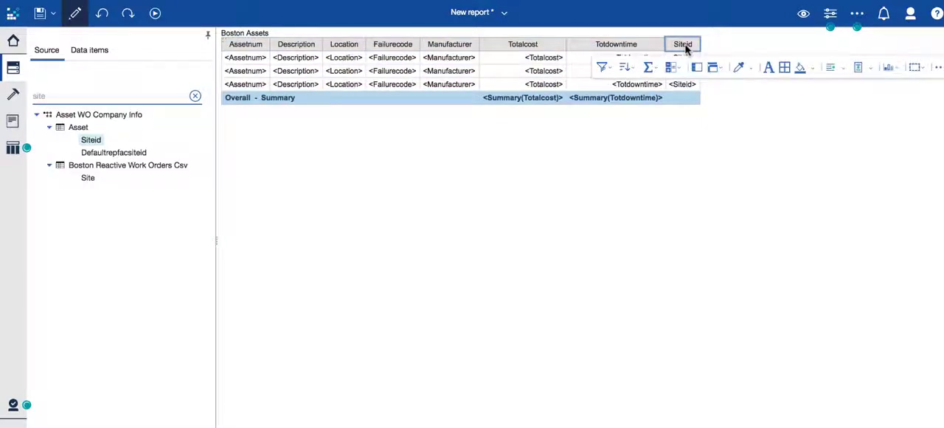
click(604, 67)
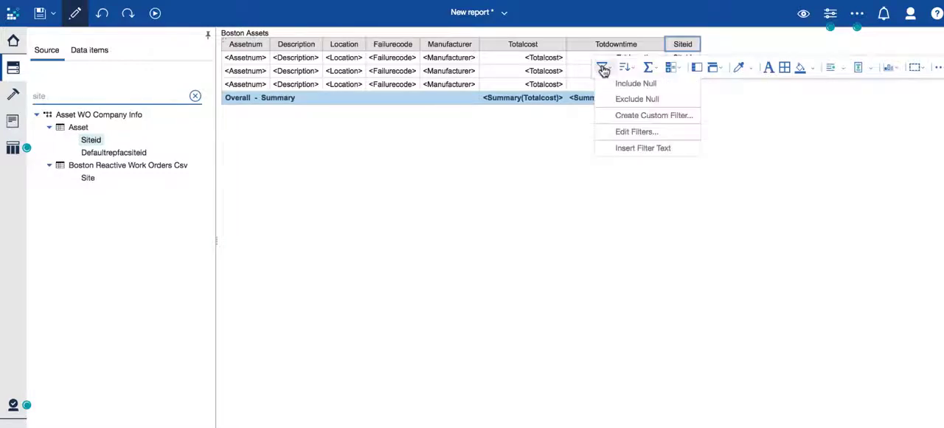
click(625, 116)
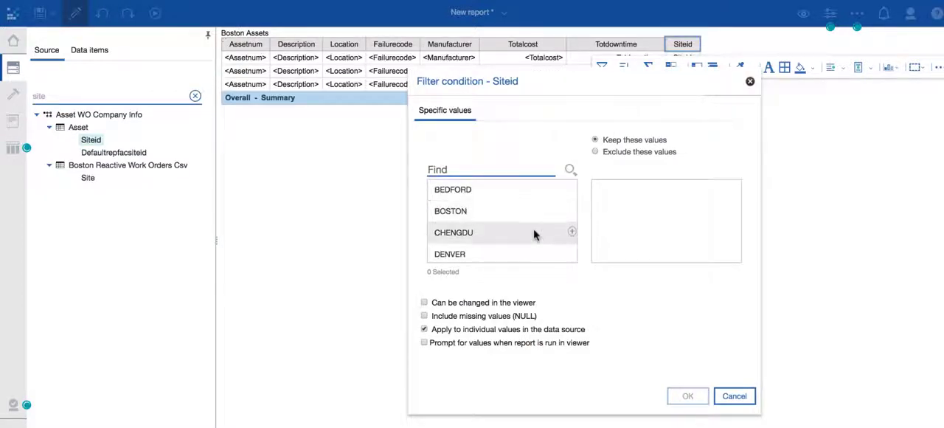
scroll(535, 233, down, 5)
scroll(536, 234, up, 6)
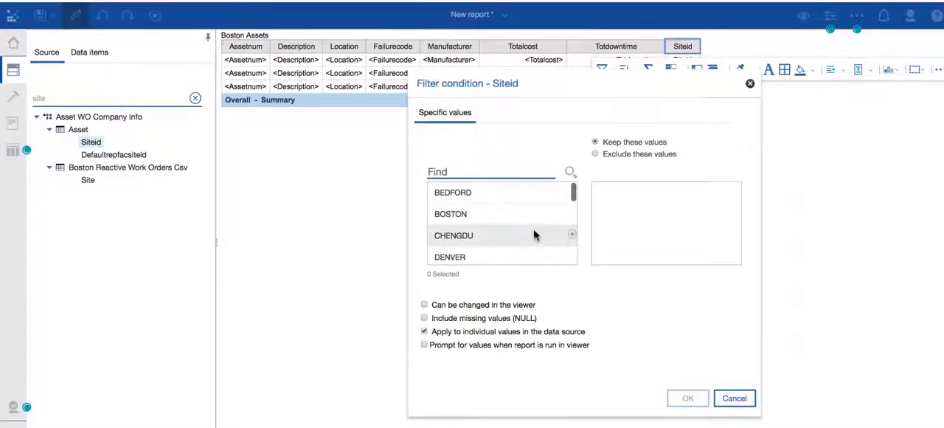
scroll(536, 234, down, 7)
scroll(535, 234, up, 7)
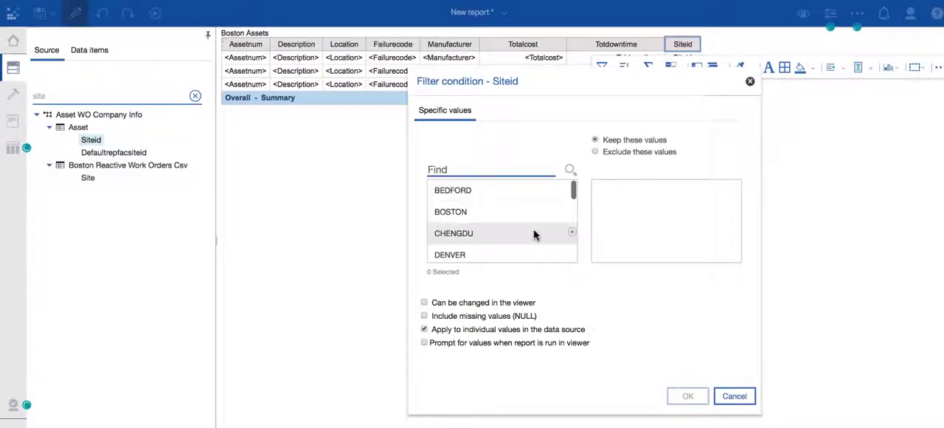
click(481, 190)
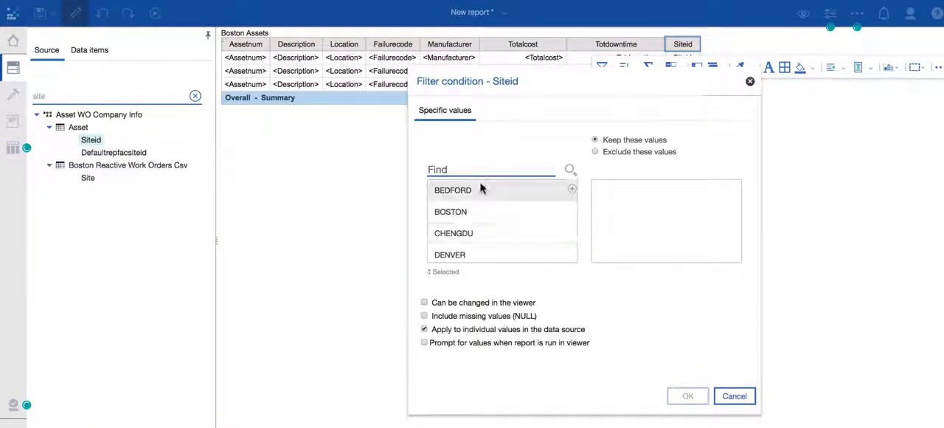
double_click(465, 190)
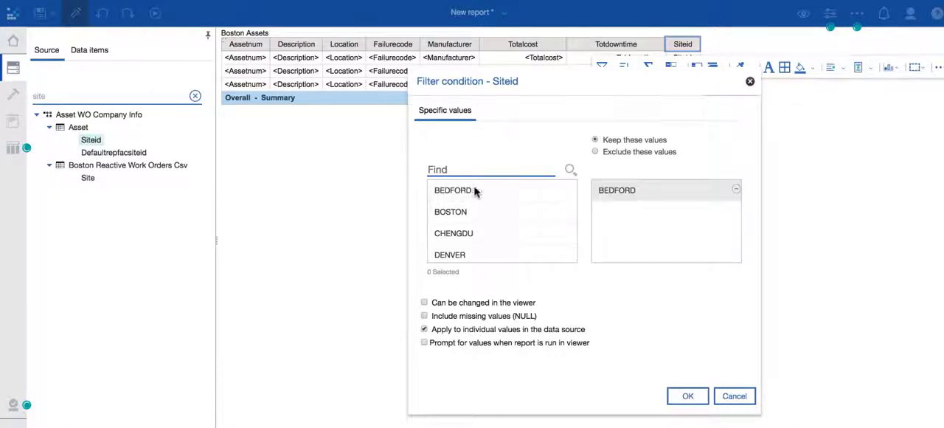
click(688, 402)
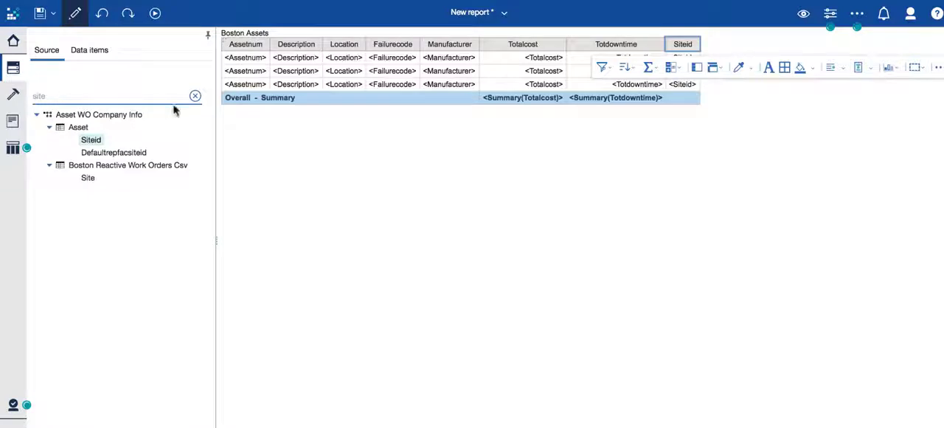
Clear the source search and add the Companies table's Type field as a list column between Manufacturer and Totalcost
click(195, 96)
click(50, 127)
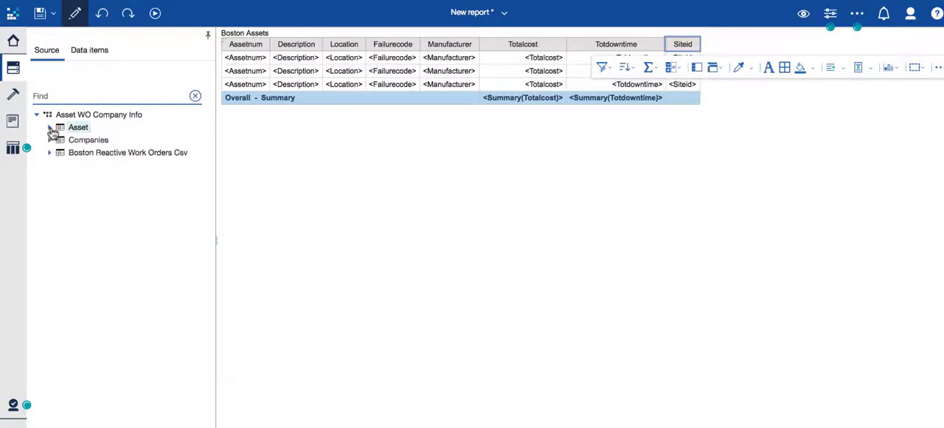
click(50, 140)
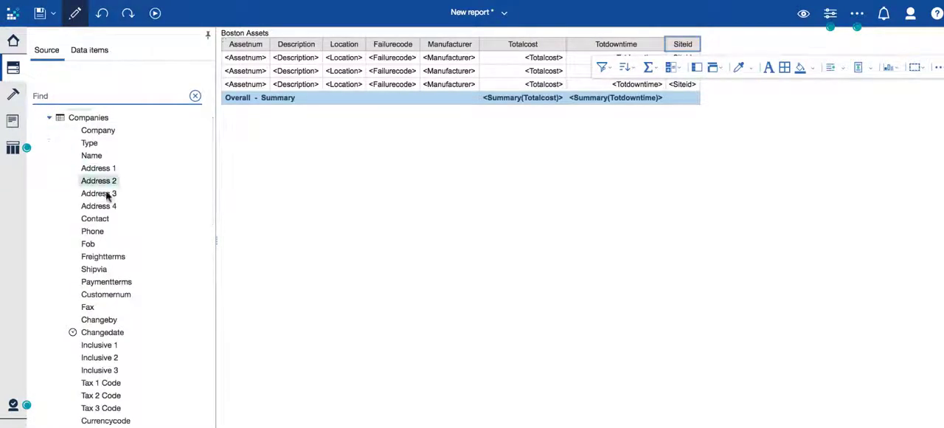
click(90, 144)
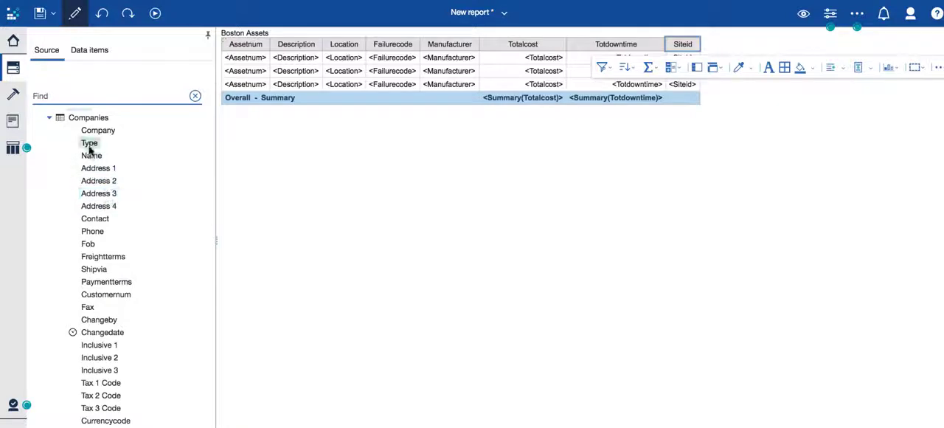
drag(95, 145, 478, 53)
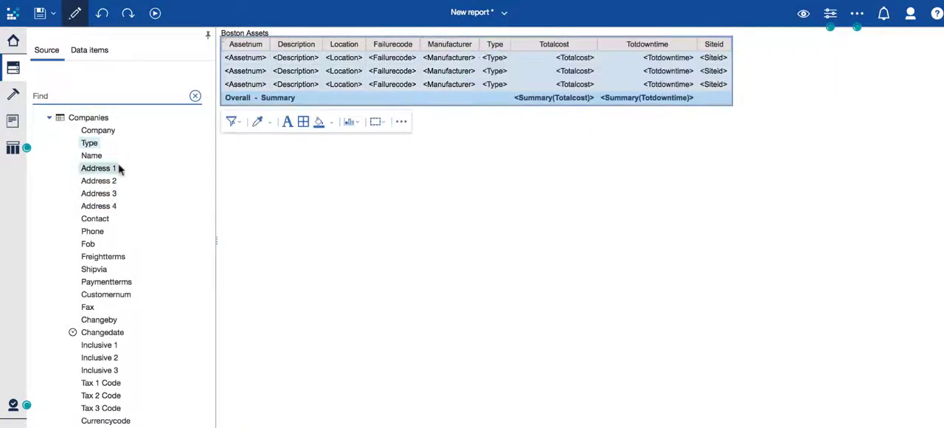
click(49, 118)
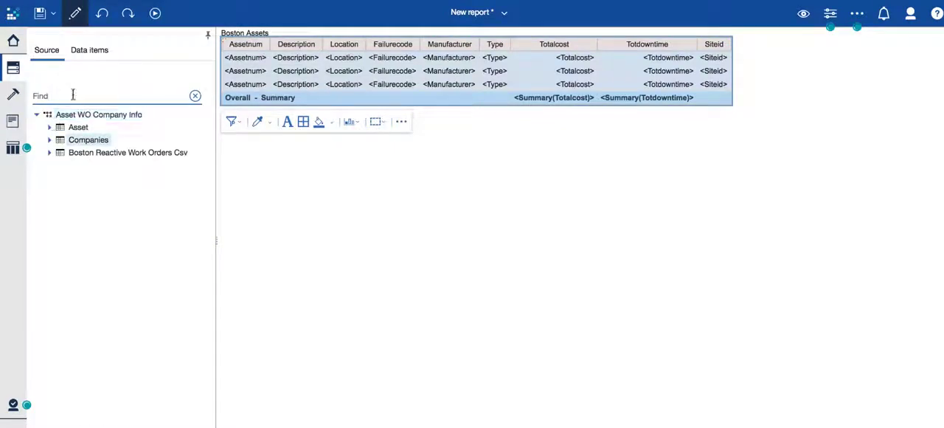
click(69, 99)
Preview the report page with live data, then return to the page design view
click(349, 46)
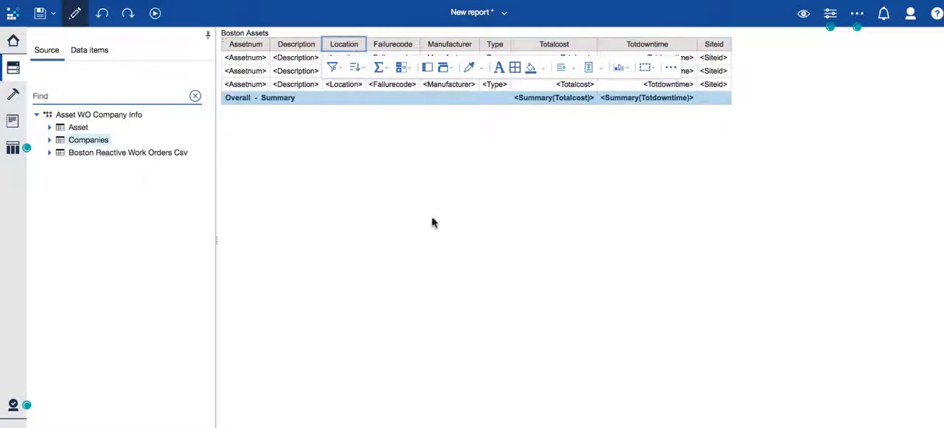
click(788, 267)
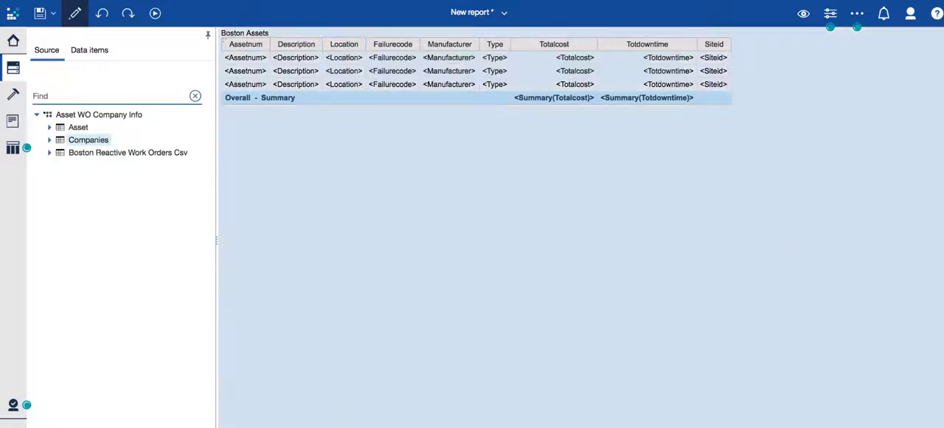
click(804, 16)
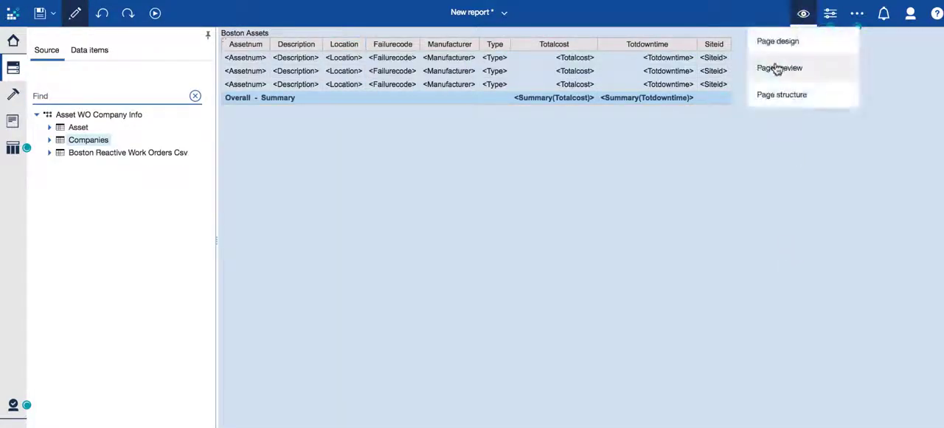
click(777, 68)
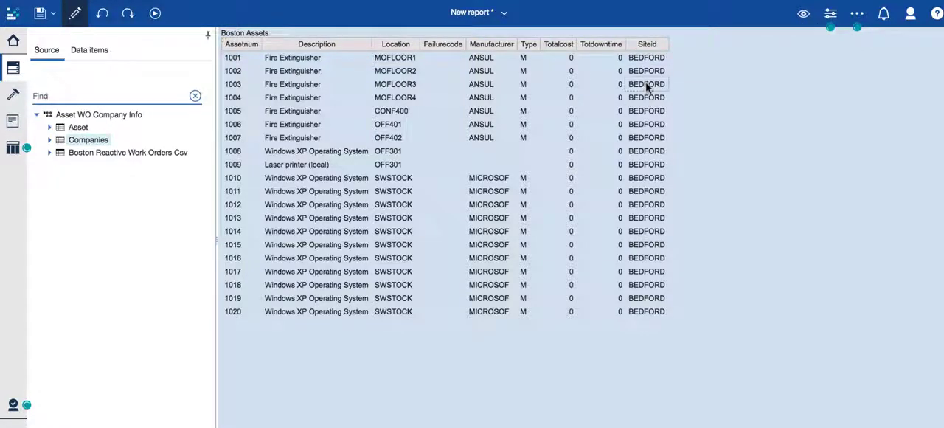
click(804, 15)
click(784, 43)
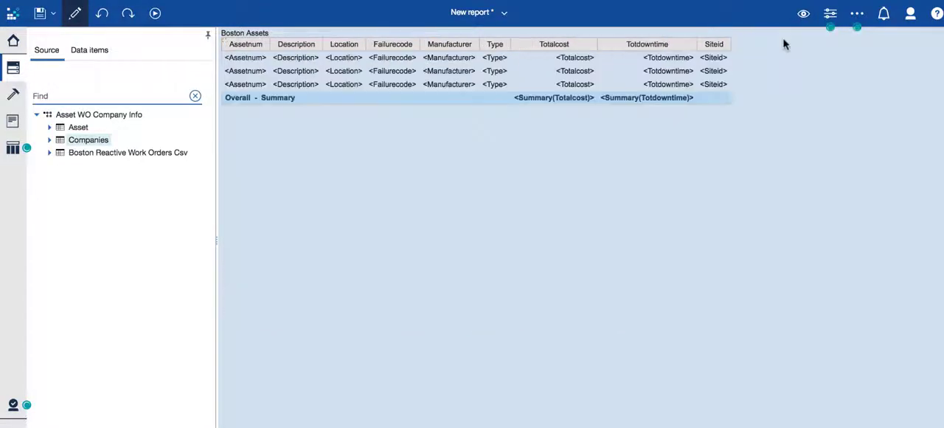
Check the detail and summary filters of Query1 and remove all filters from the Siteid column
click(719, 45)
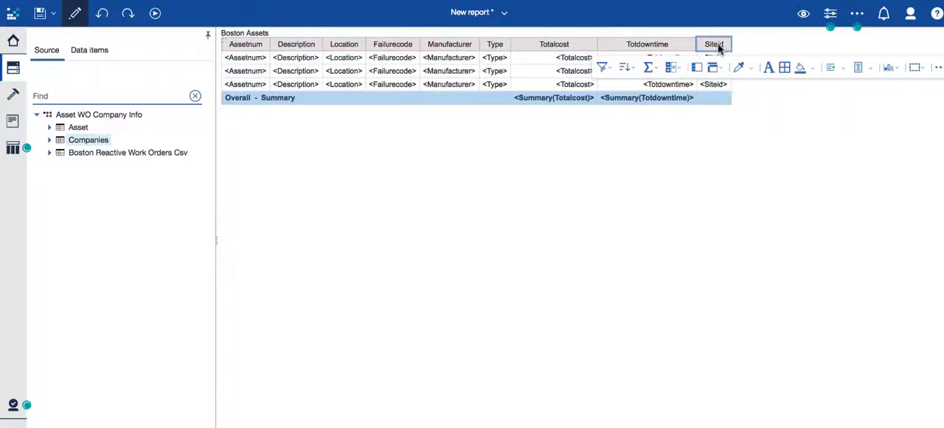
click(603, 68)
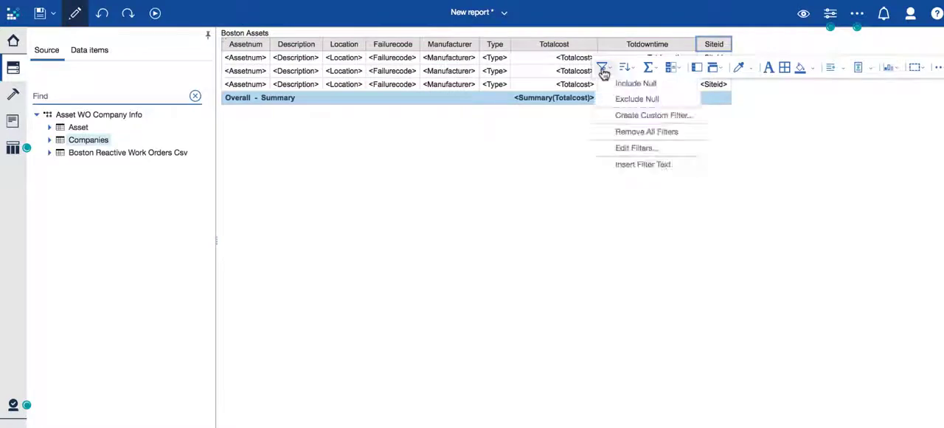
click(628, 149)
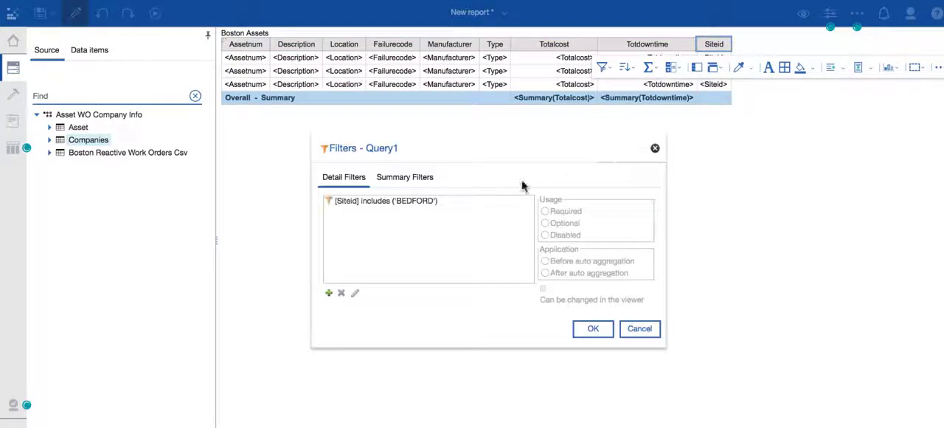
click(422, 180)
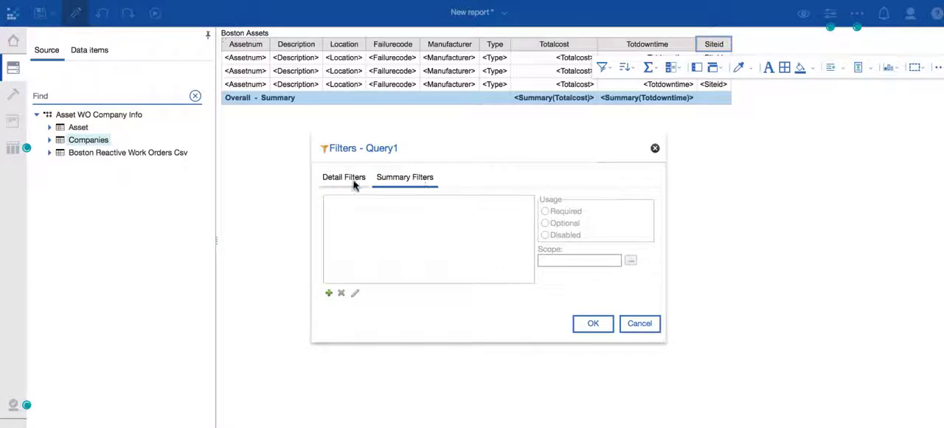
click(656, 147)
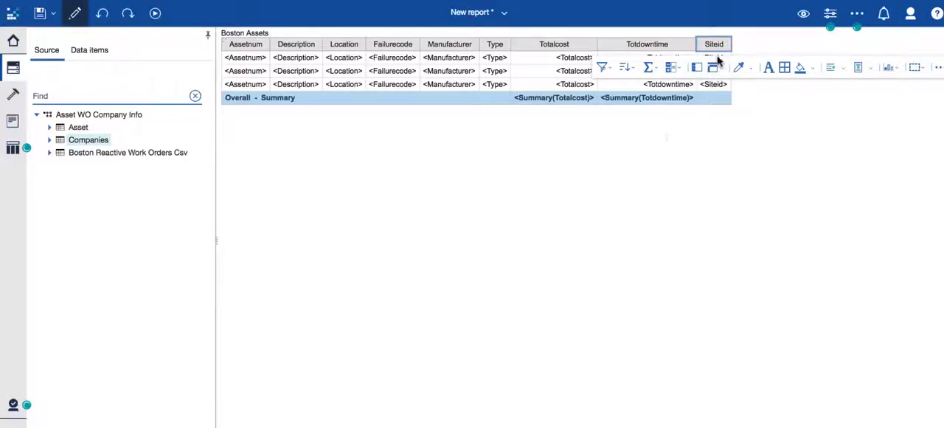
click(610, 70)
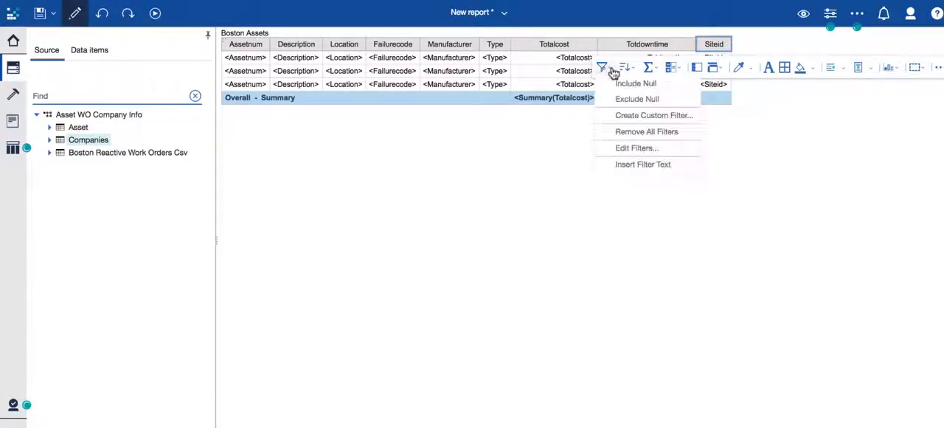
click(637, 133)
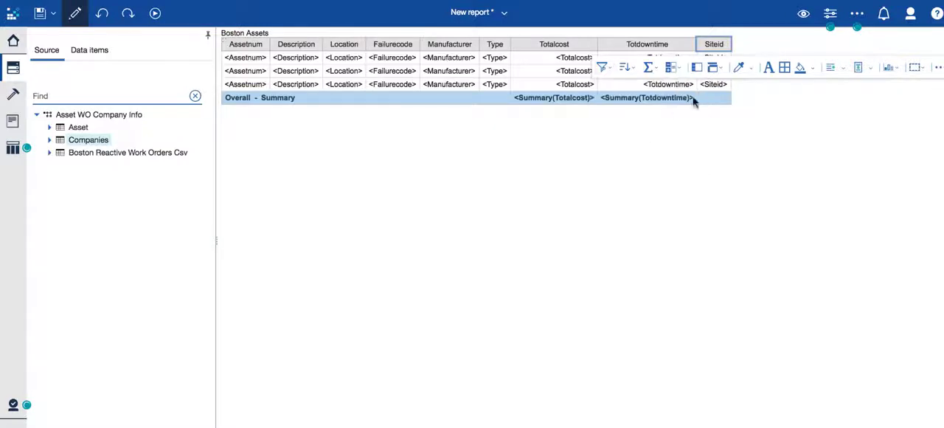
Create a custom filter on the Siteid column that keeps only the value BOSTON
click(605, 72)
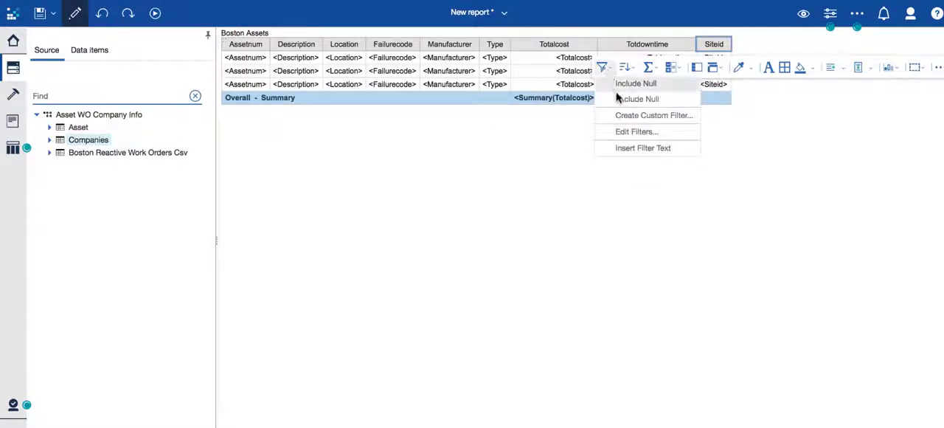
click(616, 123)
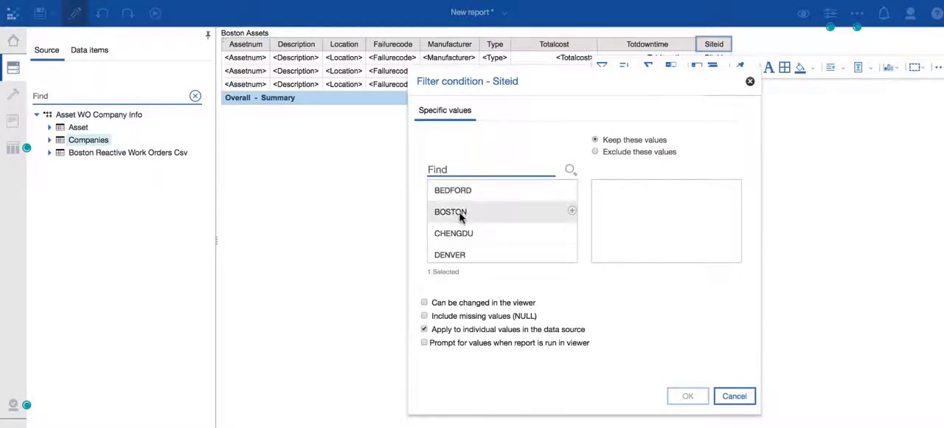
click(573, 212)
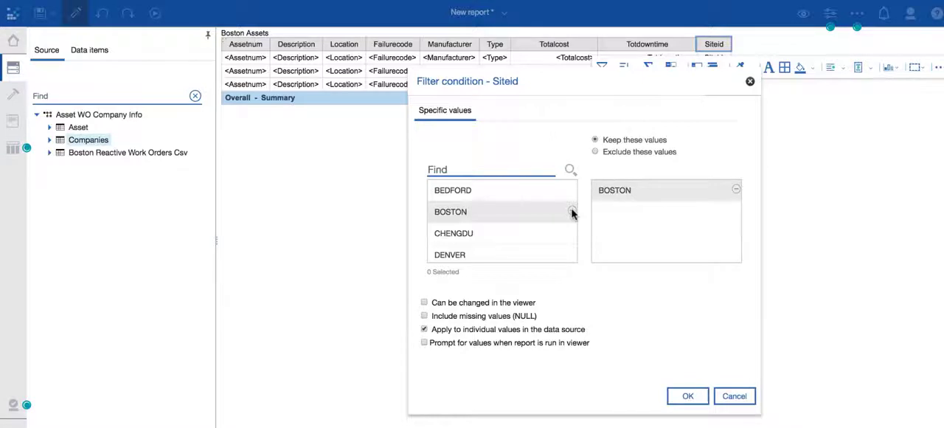
click(685, 396)
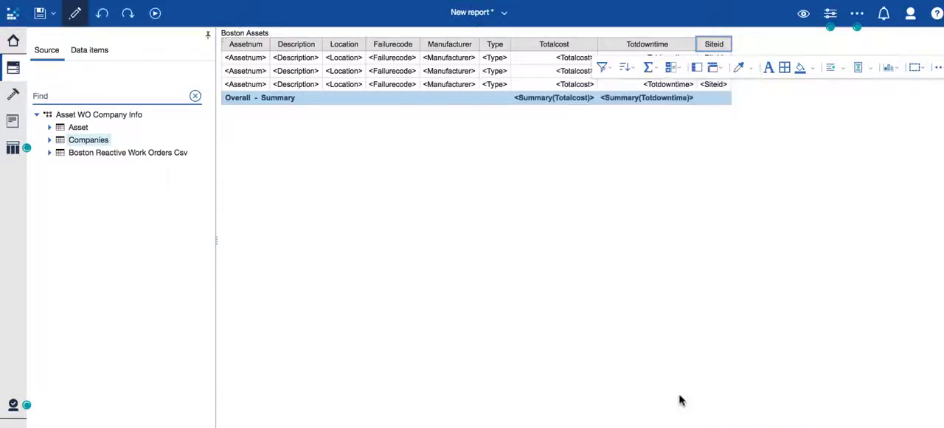
Preview the report with the Boston site filter applied and switch back to page design
click(767, 191)
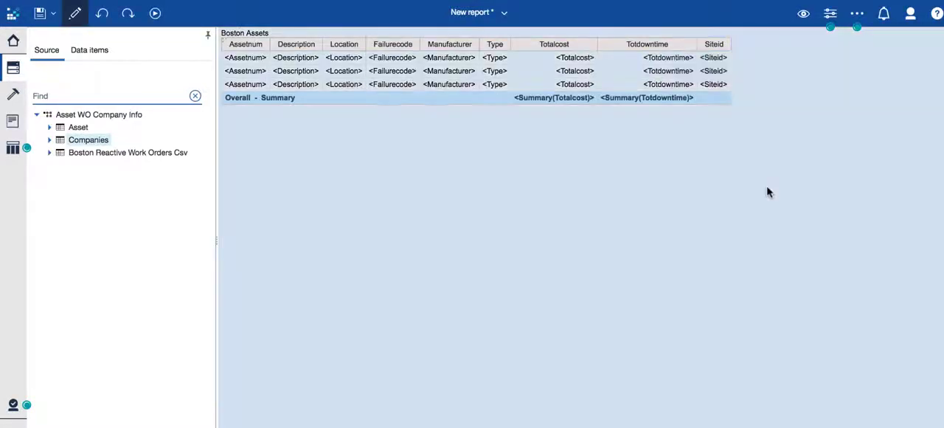
click(804, 13)
click(798, 67)
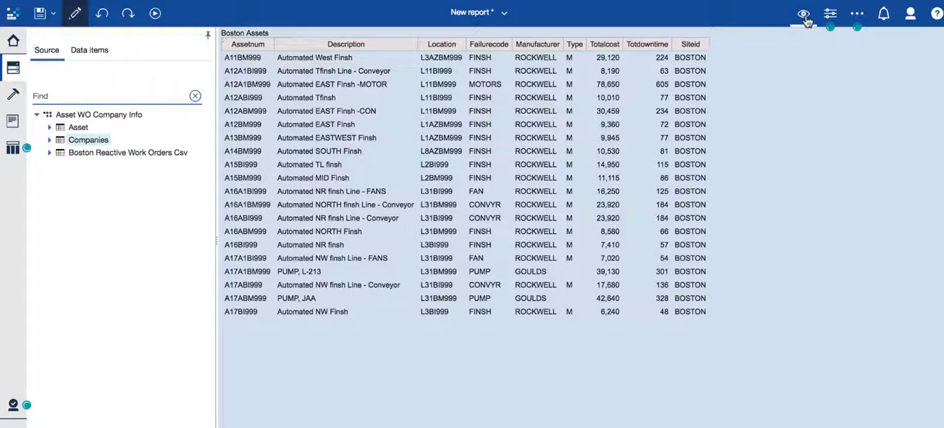
click(804, 15)
click(780, 42)
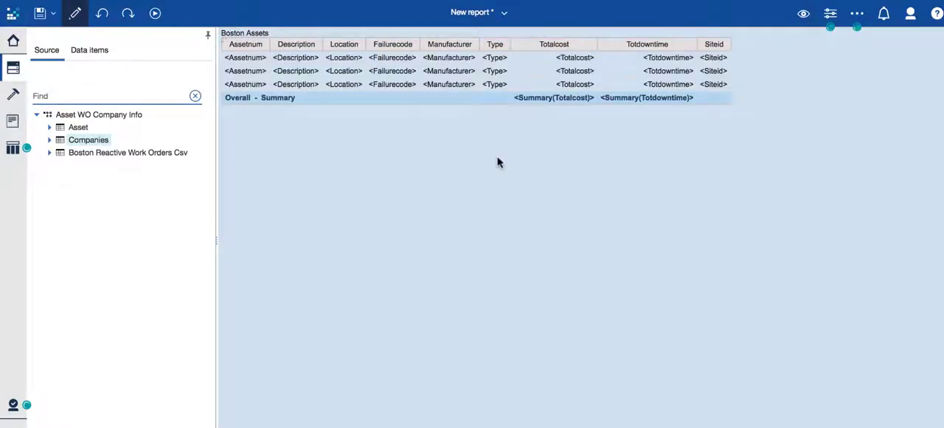
Group the list by the Location column and show the grouped report in page preview
click(354, 45)
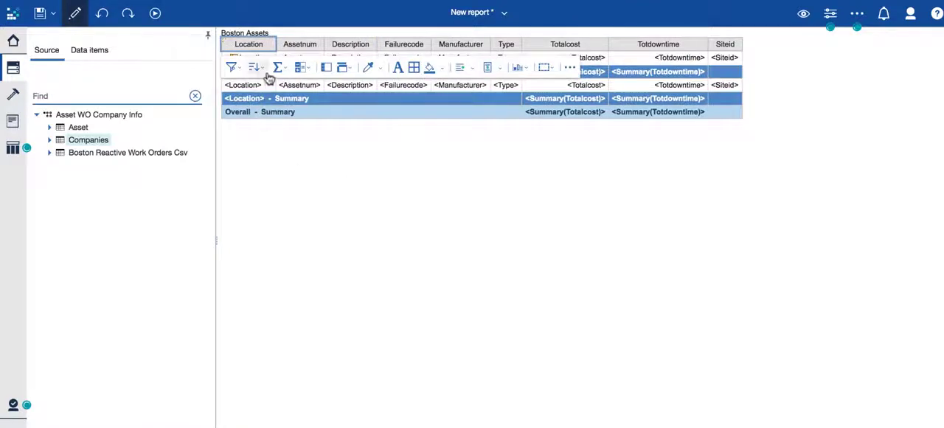
click(337, 273)
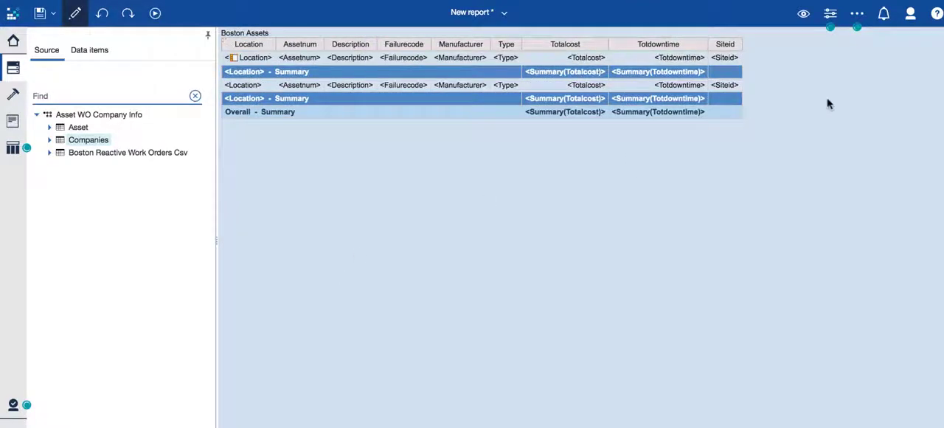
click(804, 13)
click(782, 67)
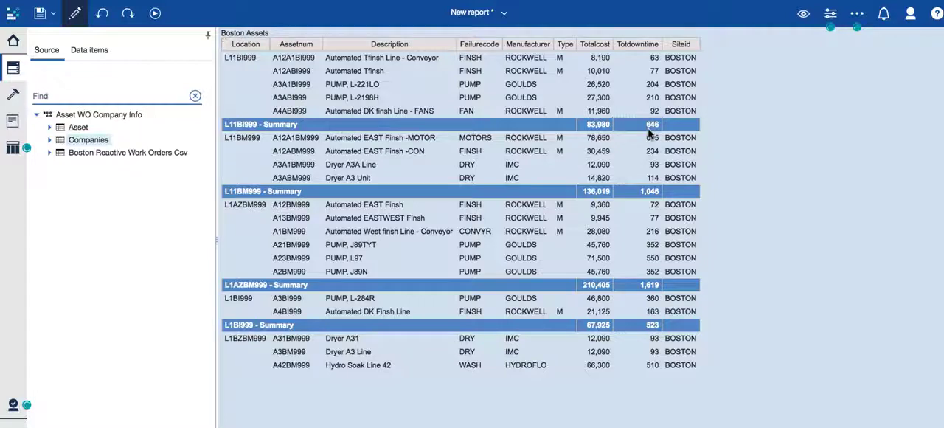
Return the report to page design, run it as PDF and look through the first page of the output
click(804, 14)
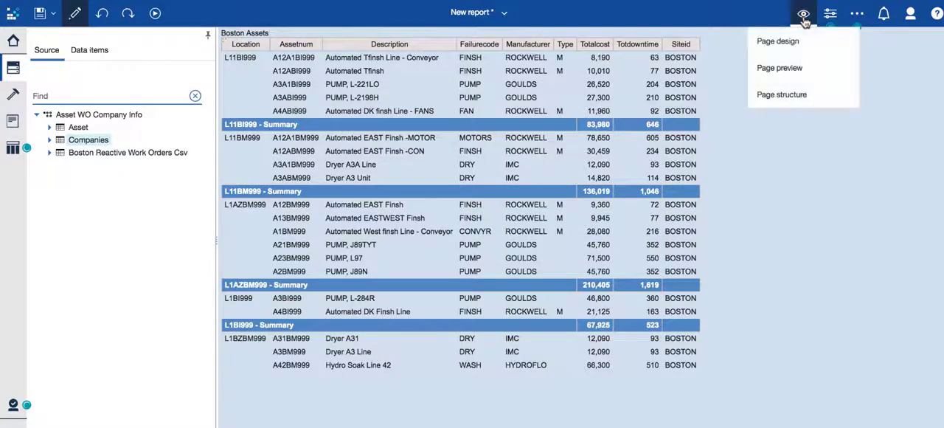
click(785, 41)
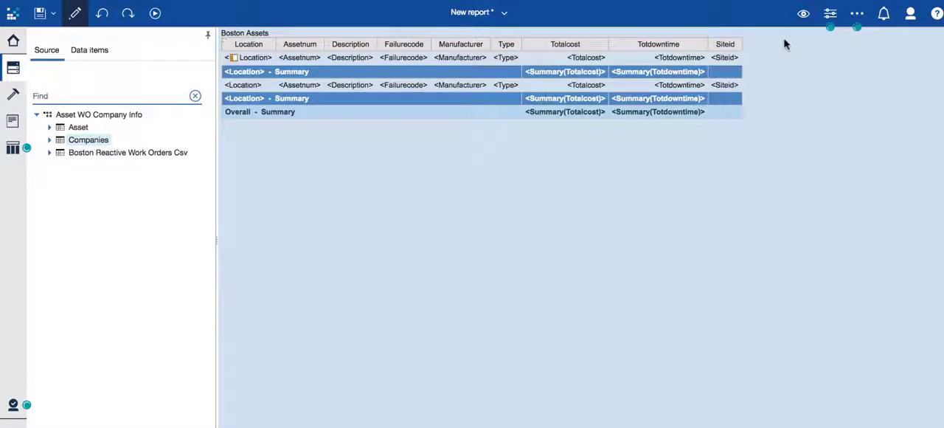
click(156, 17)
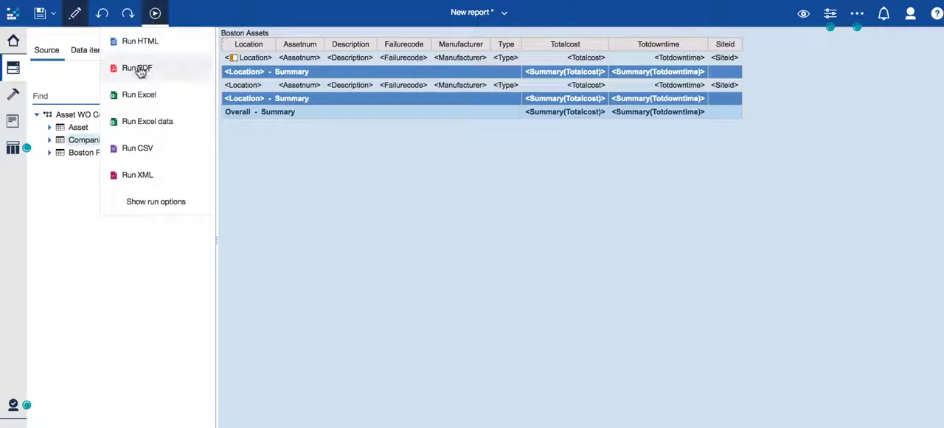
click(139, 68)
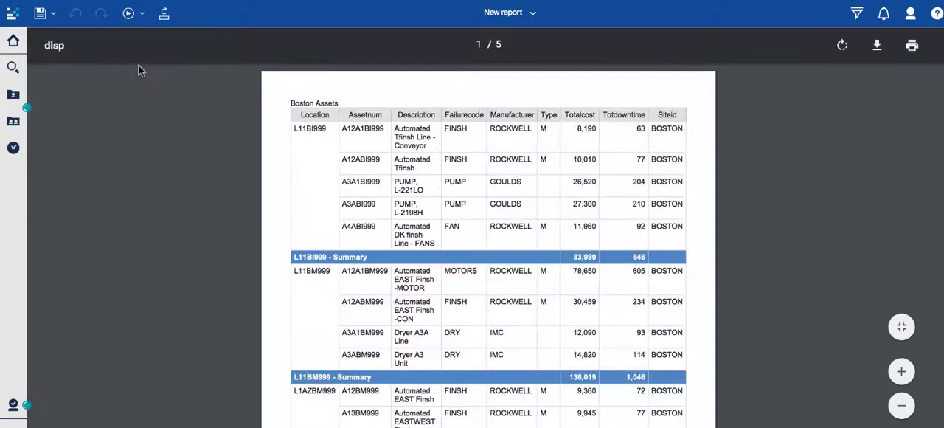
scroll(610, 205, down, 5)
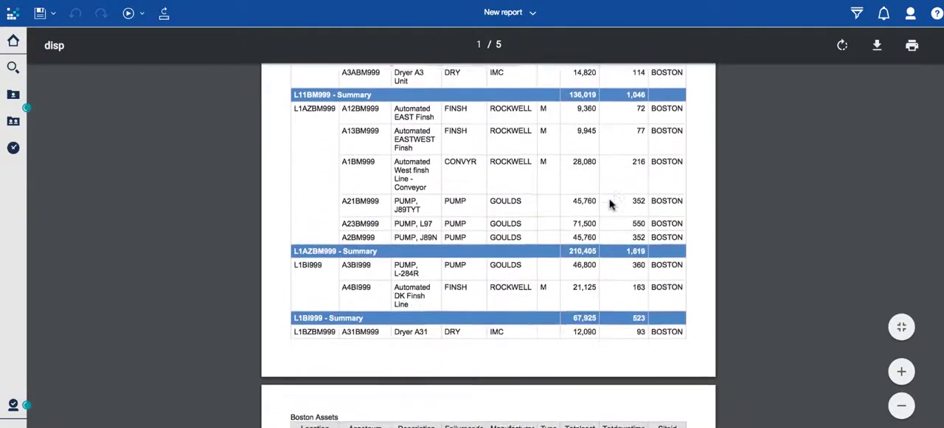
scroll(611, 205, up, 5)
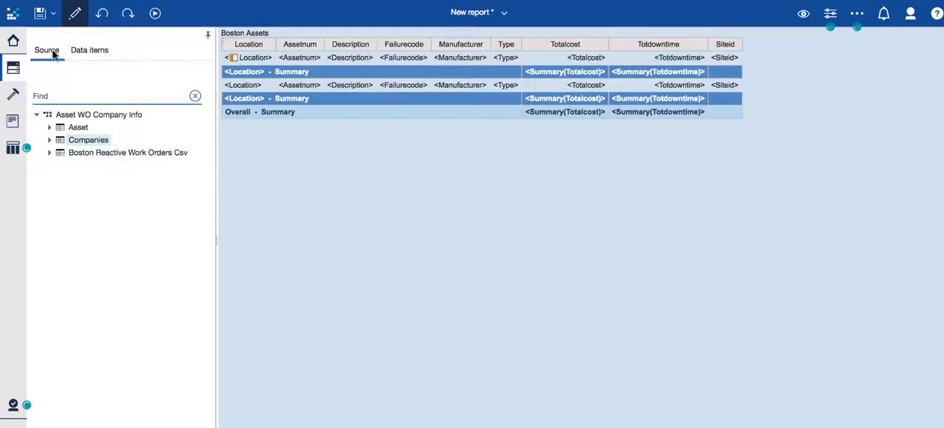
Save the report as "My first report" in the dev data sources folder
click(53, 13)
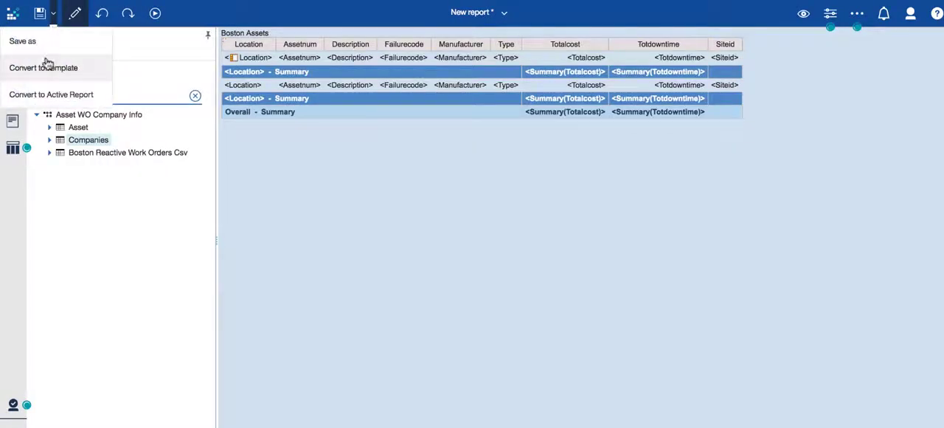
click(44, 49)
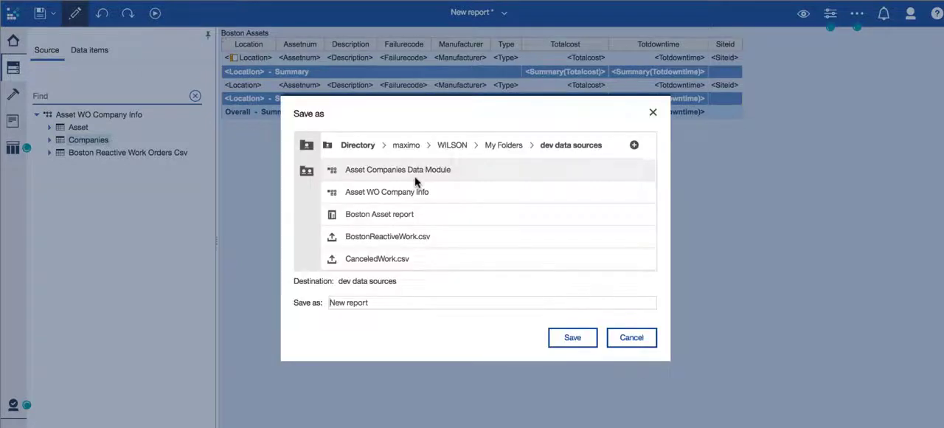
drag(373, 302, 304, 300)
text(M)
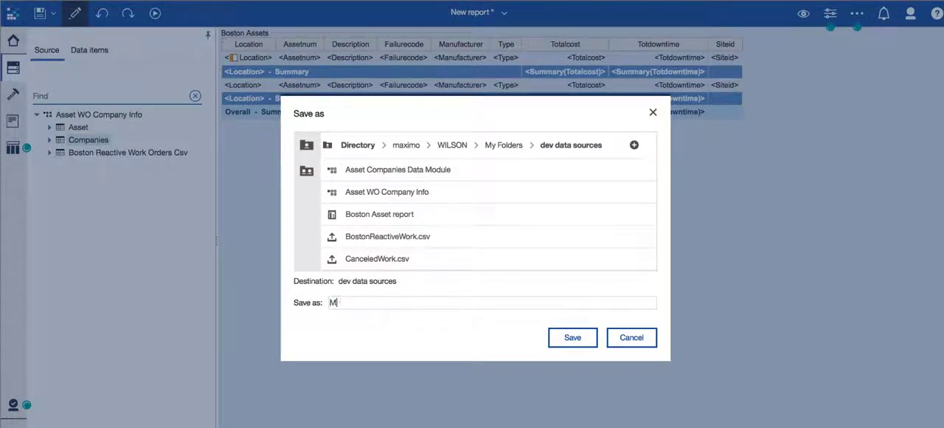
text(y first report)
click(573, 341)
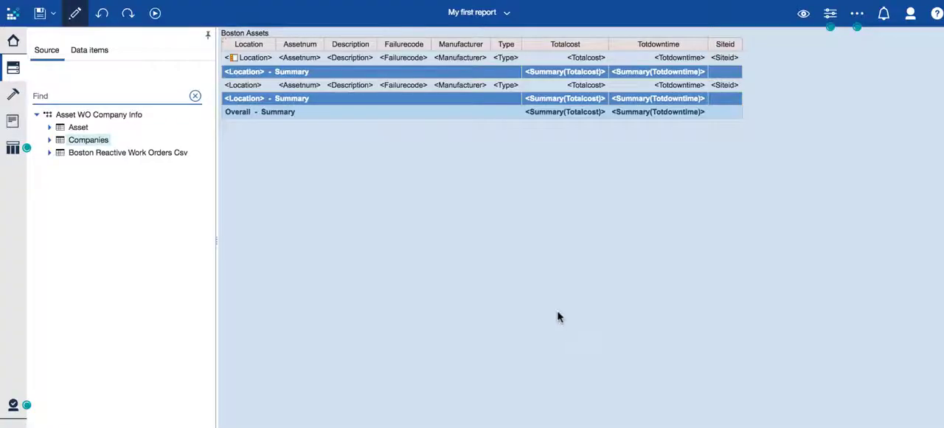
Choose to run My first report from the home page's recent items, and run it as HTML from the report editor
click(14, 42)
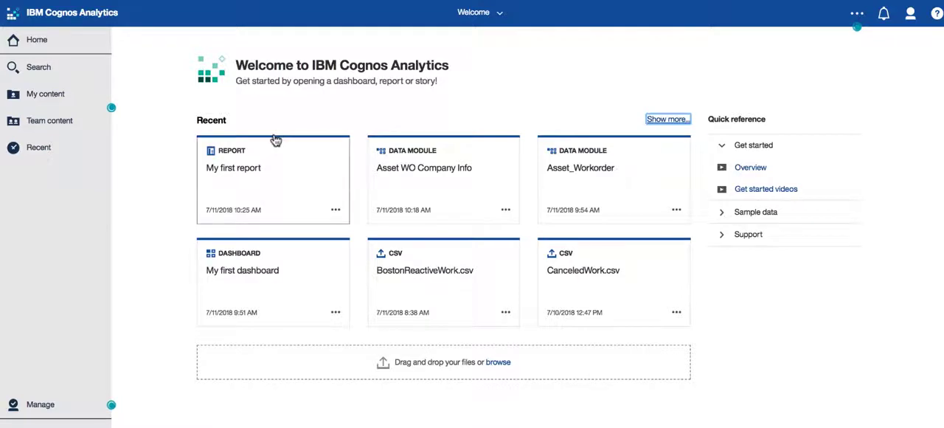
click(334, 210)
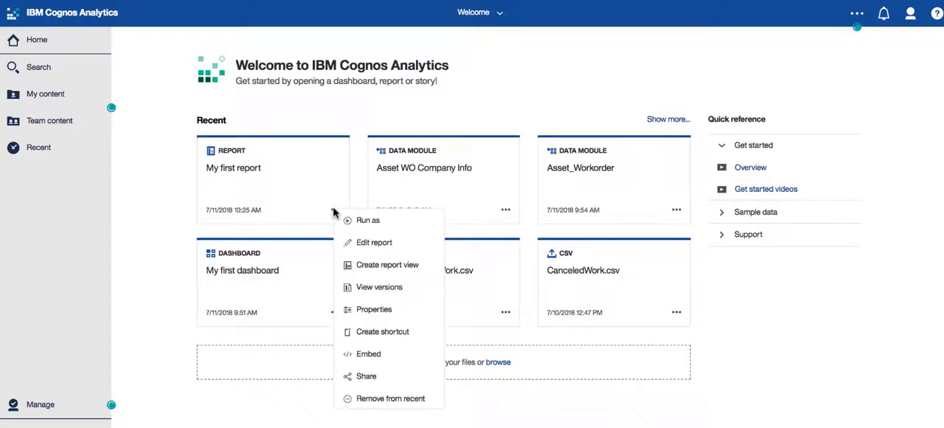
click(372, 229)
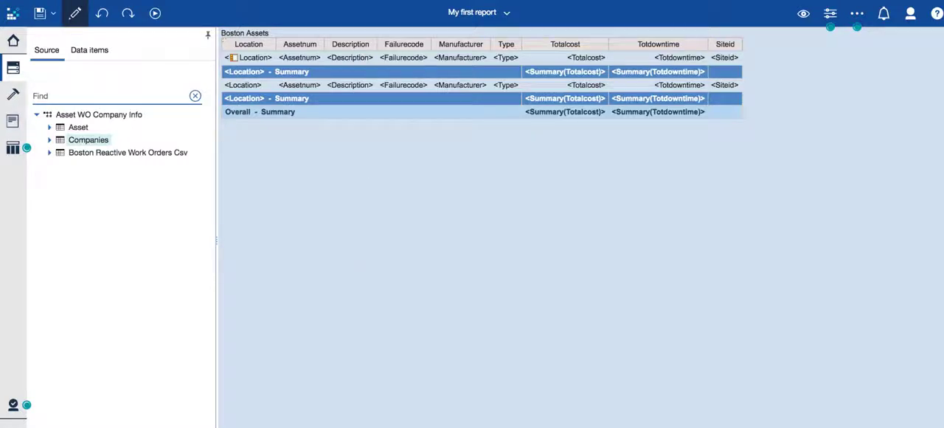
click(155, 13)
click(164, 45)
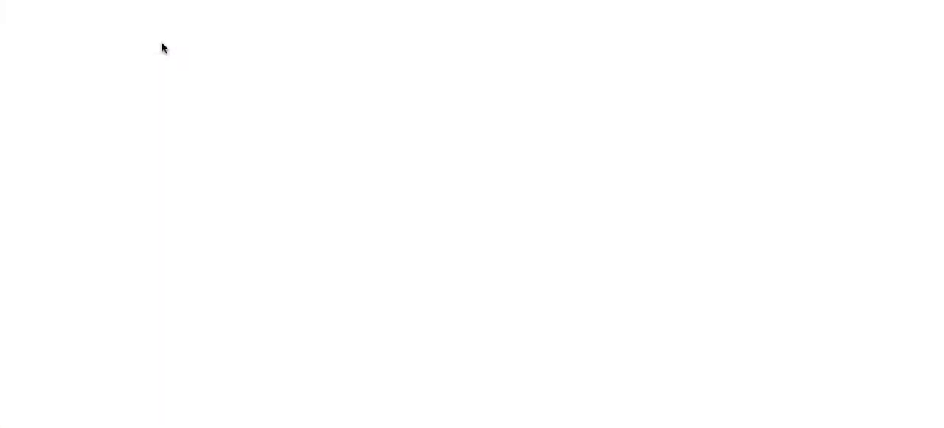